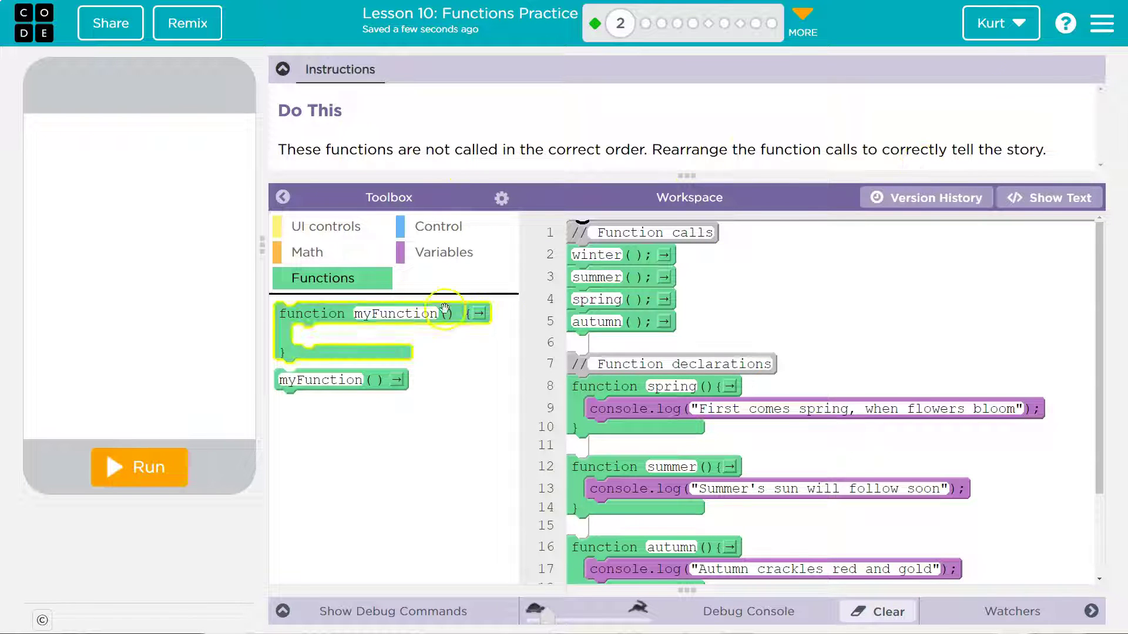
Run the seasons program, show the debug console with winter's line first, then rerun and stop it
{"action": "left_click", "coordinate": [140, 467]}
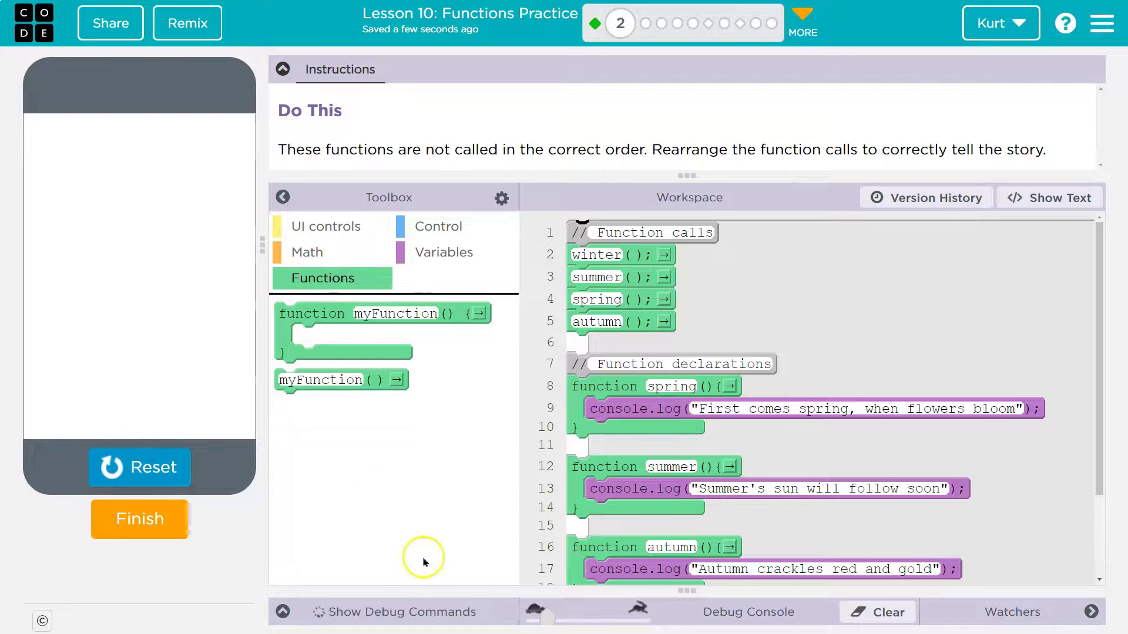
{"action": "left_click", "coordinate": [554, 618]}
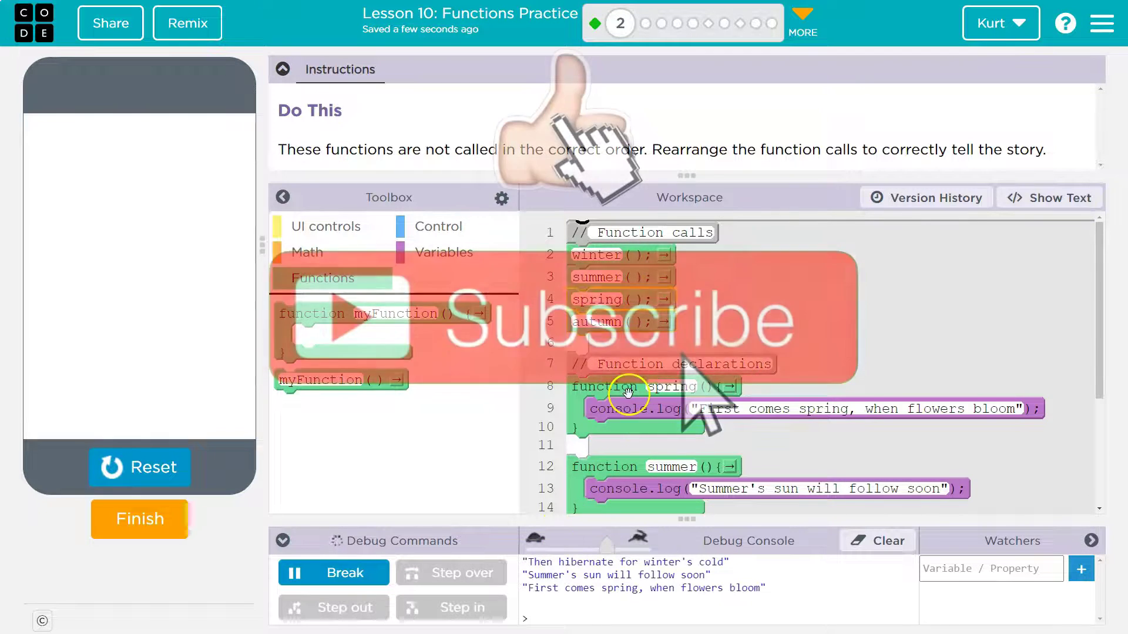
{"action": "scroll", "coordinate": [660, 423], "scroll_direction": "down", "scroll_amount": 3}
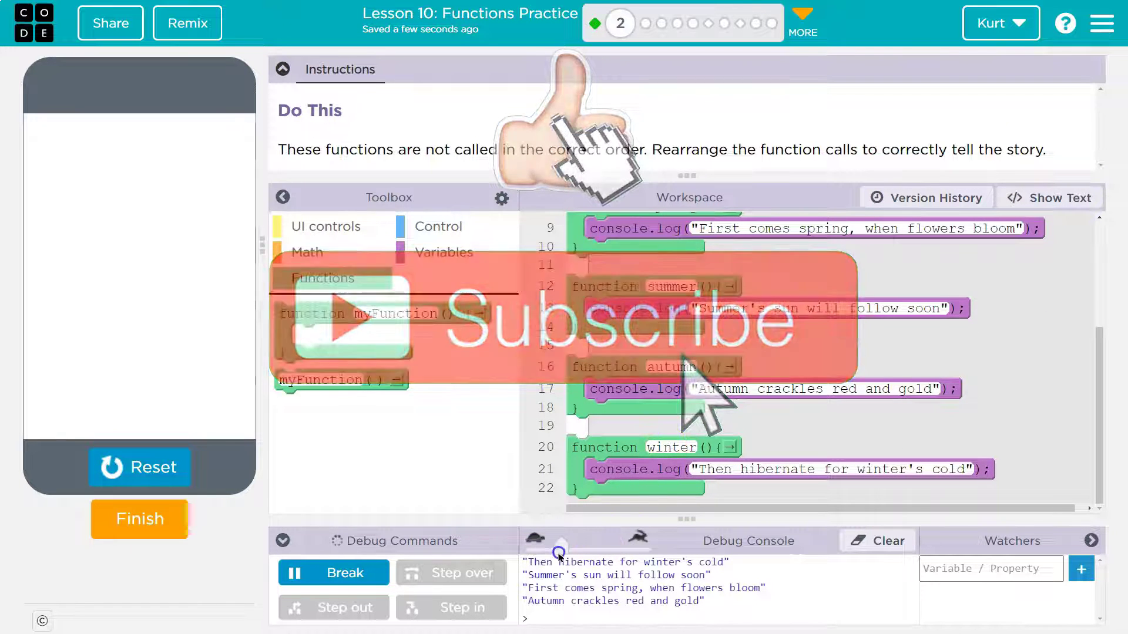
{"action": "left_click", "coordinate": [142, 467]}
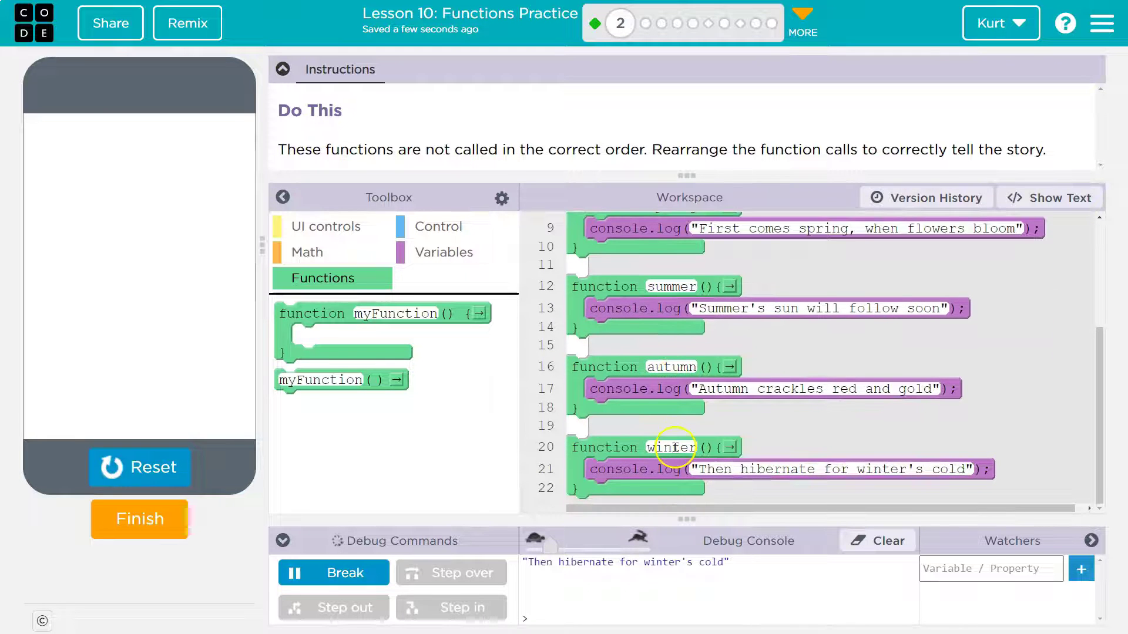
{"action": "left_click", "coordinate": [134, 466]}
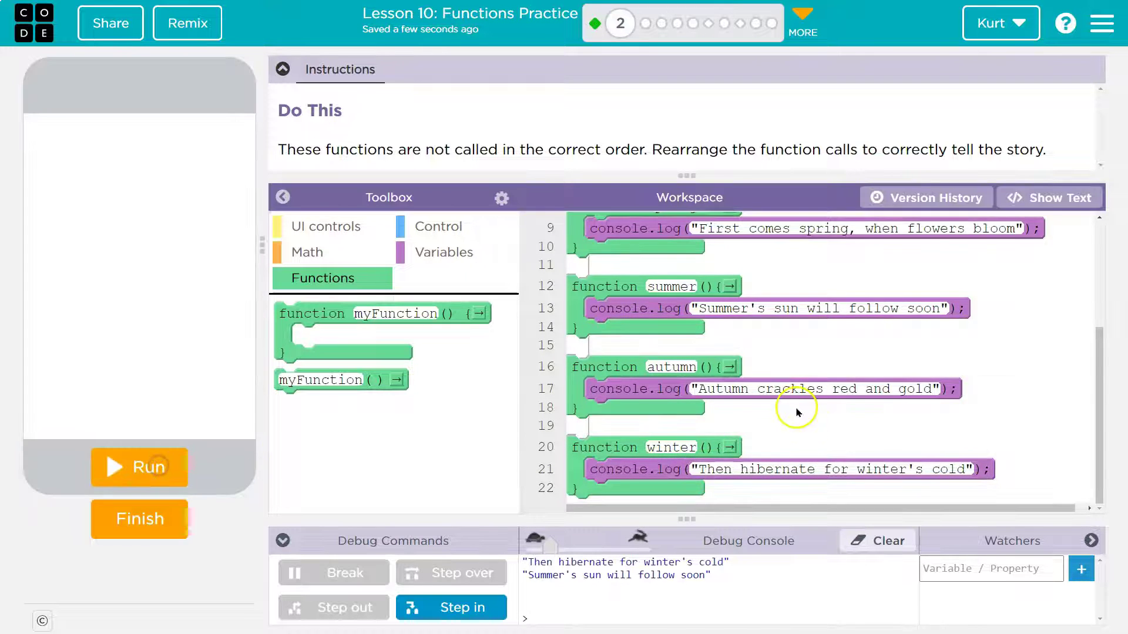
{"action": "scroll", "coordinate": [880, 397], "scroll_direction": "up", "scroll_amount": 5}
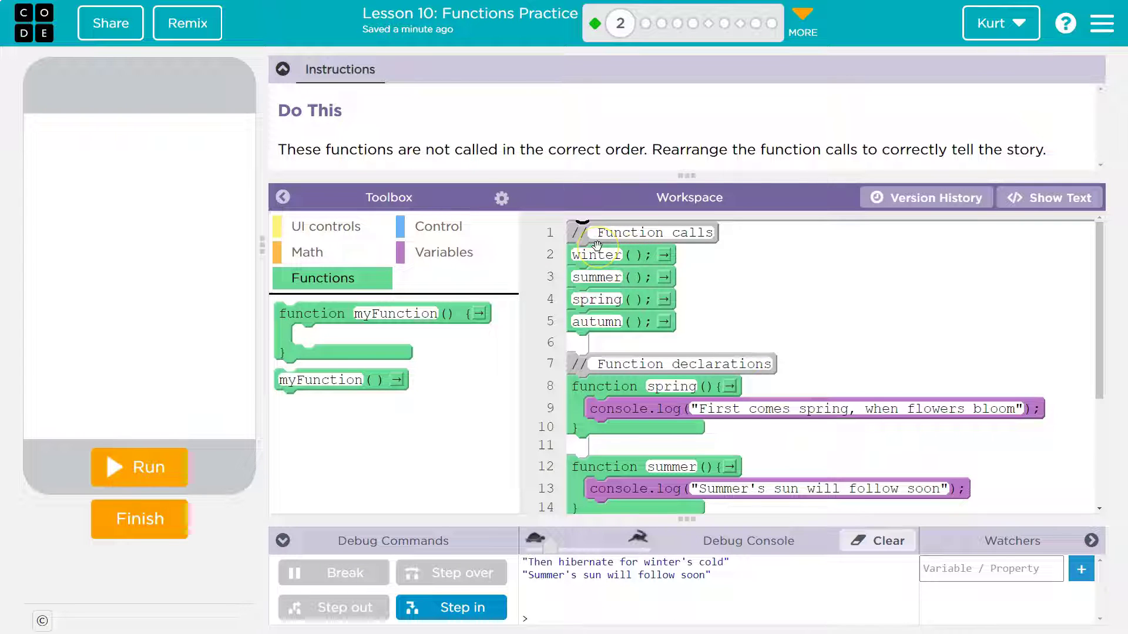
Collapse the Instructions panel to widen the seasons code workspace
{"action": "left_click", "coordinate": [281, 70]}
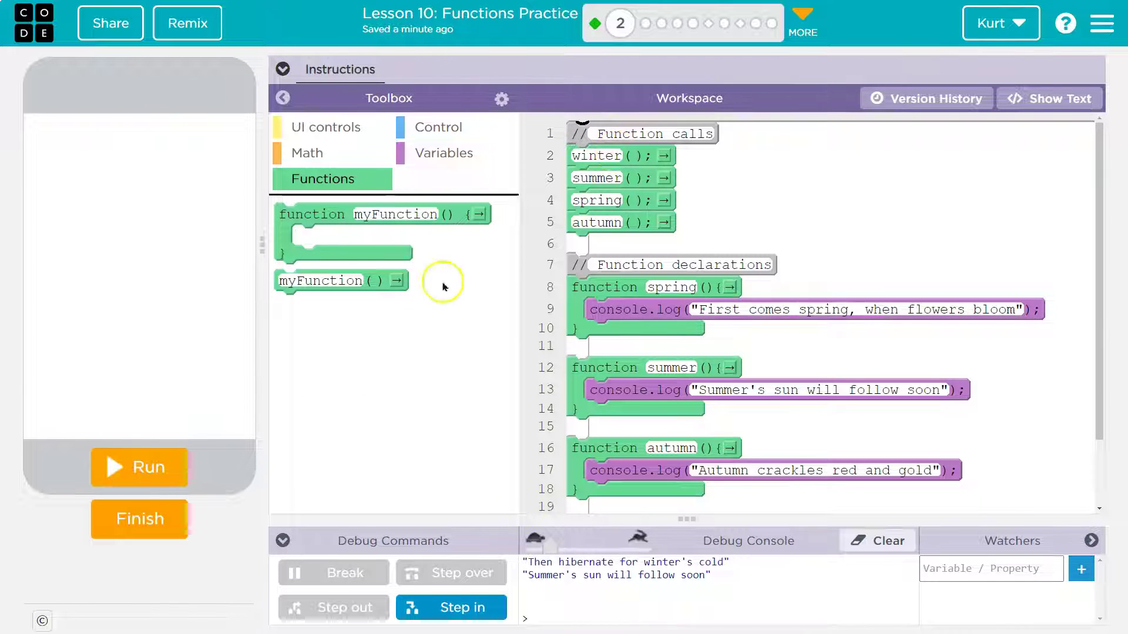
{"action": "scroll", "coordinate": [732, 370], "scroll_direction": "down", "scroll_amount": 3}
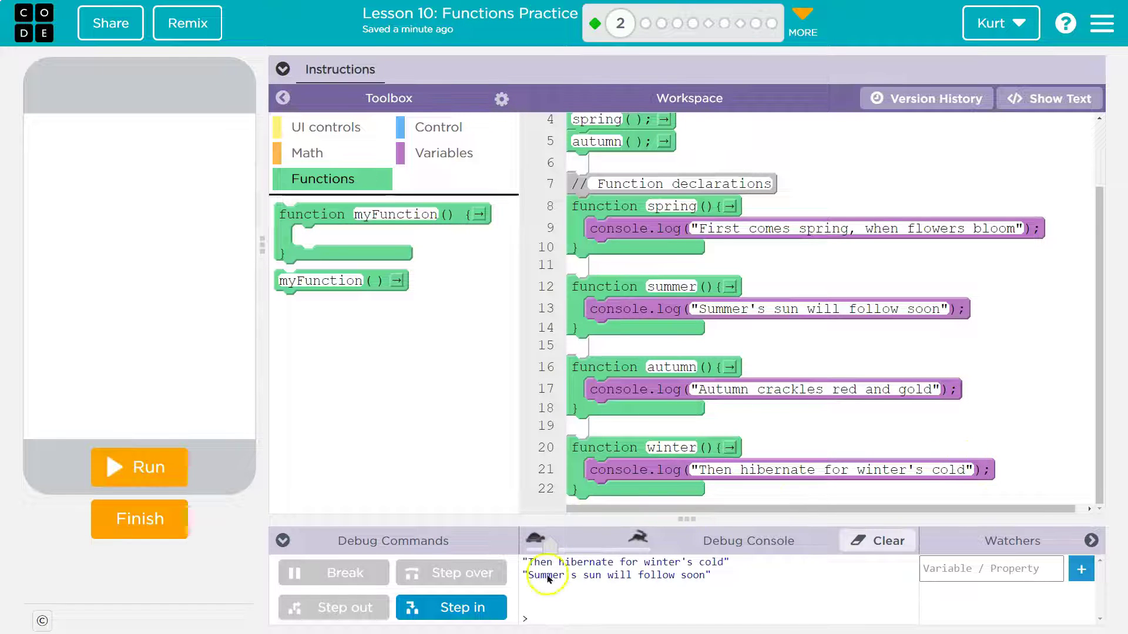
{"action": "scroll", "coordinate": [617, 458], "scroll_direction": "up", "scroll_amount": 3}
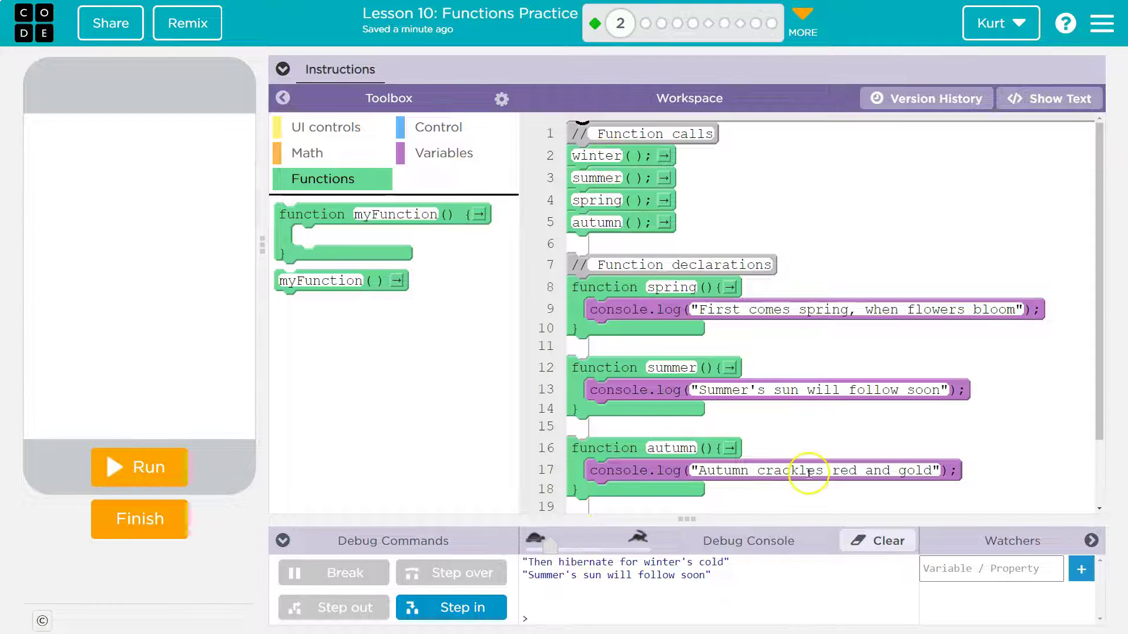
{"action": "scroll", "coordinate": [776, 458], "scroll_direction": "down", "scroll_amount": 3}
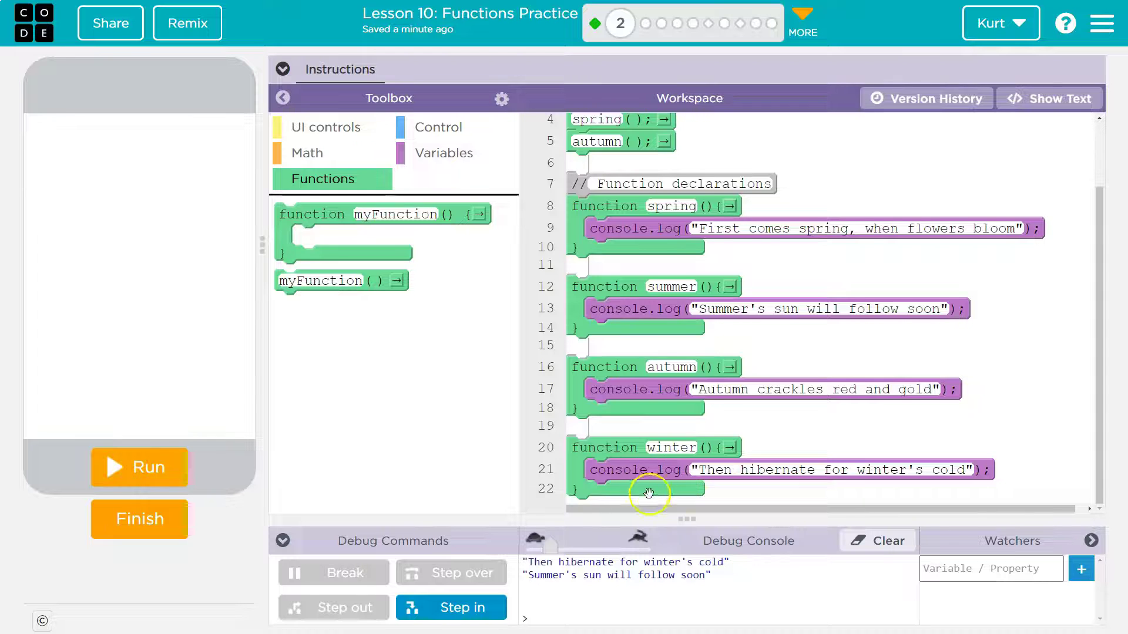
{"action": "scroll", "coordinate": [627, 476], "scroll_direction": "up", "scroll_amount": 3}
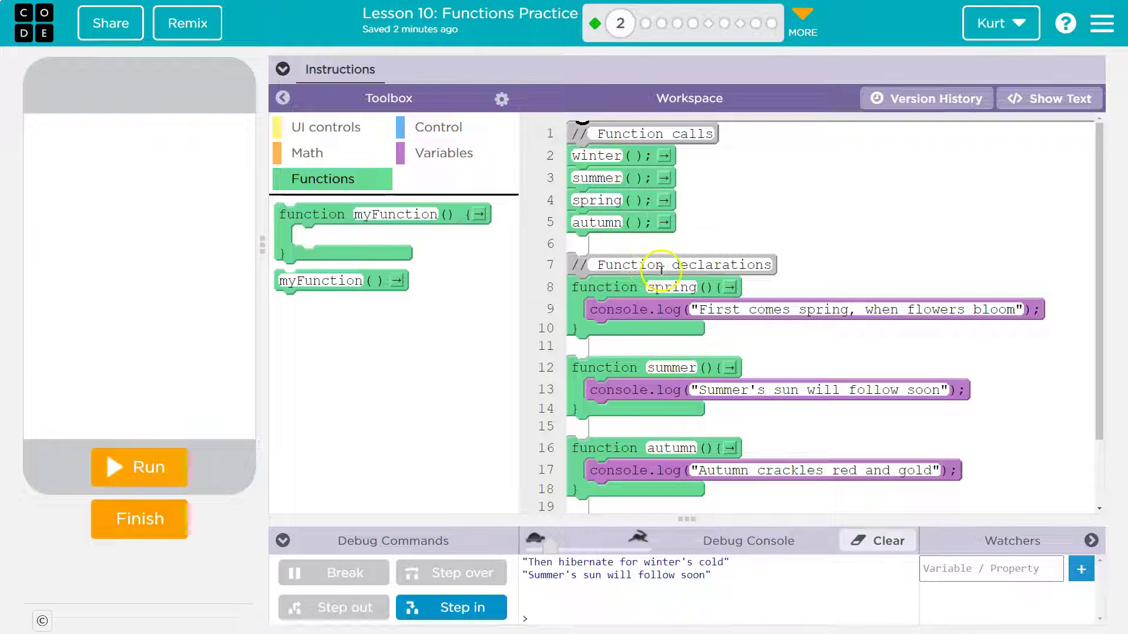
{"action": "left_click", "coordinate": [282, 70]}
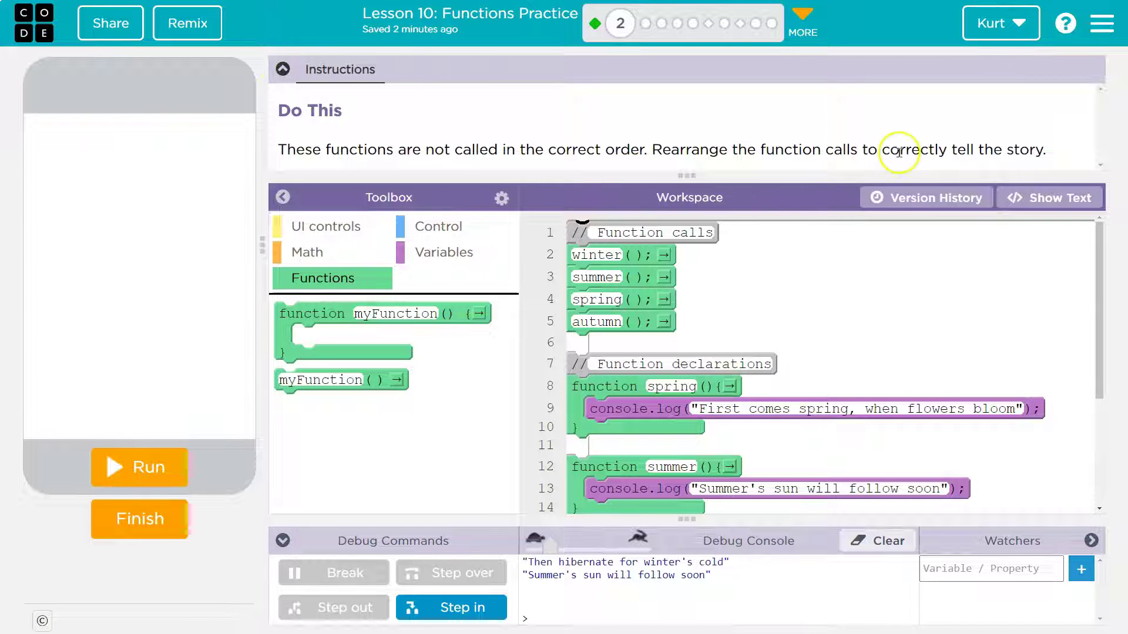
{"action": "left_click", "coordinate": [282, 70]}
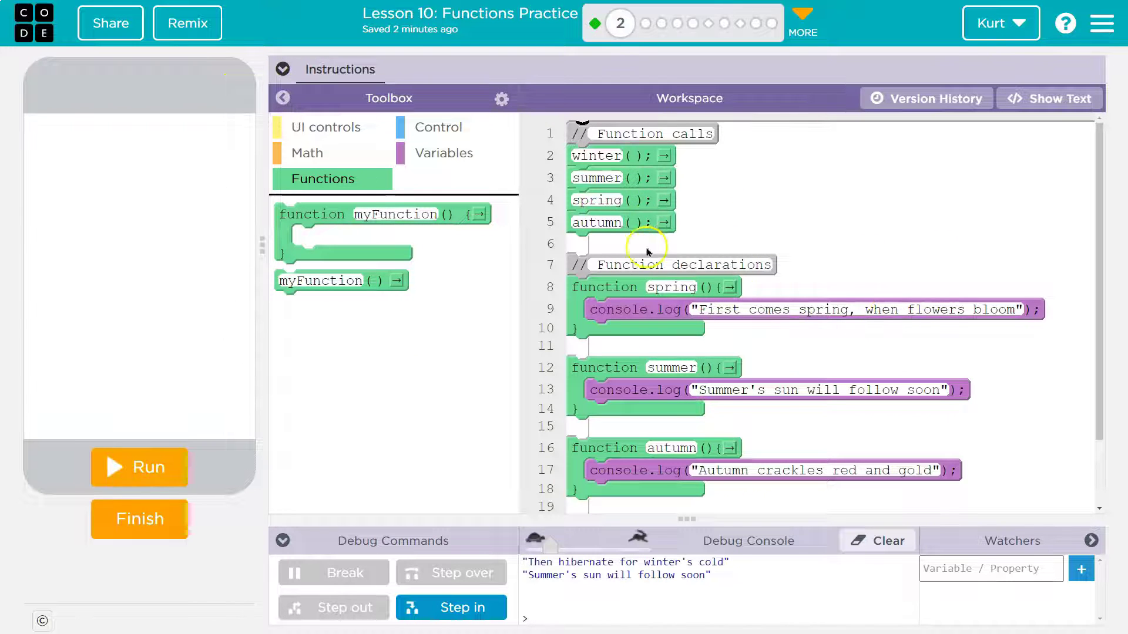
Rerun the program, then drag the calls into spring, summer, autumn, winter order
{"action": "left_click", "coordinate": [139, 467]}
{"action": "mouse_move", "coordinate": [599, 223]}
{"action": "left_mouse_down"}
{"action": "mouse_move", "coordinate": [669, 210]}
{"action": "mouse_move", "coordinate": [671, 231]}
{"action": "left_mouse_up"}
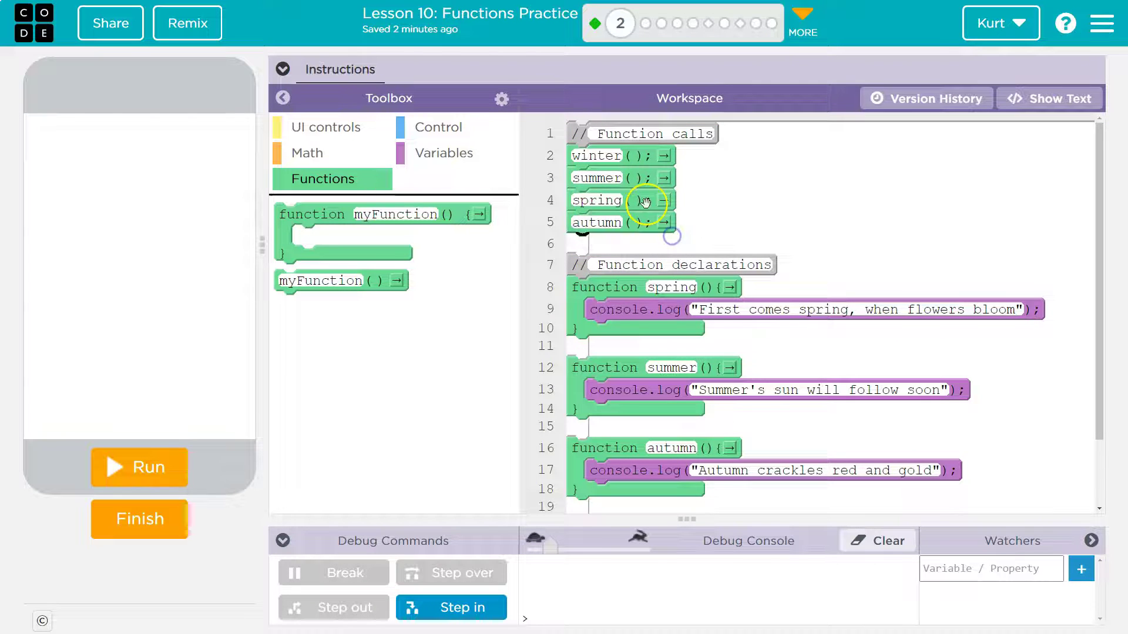
{"action": "left_click_drag", "start_coordinate": [598, 200], "coordinate": [608, 157]}
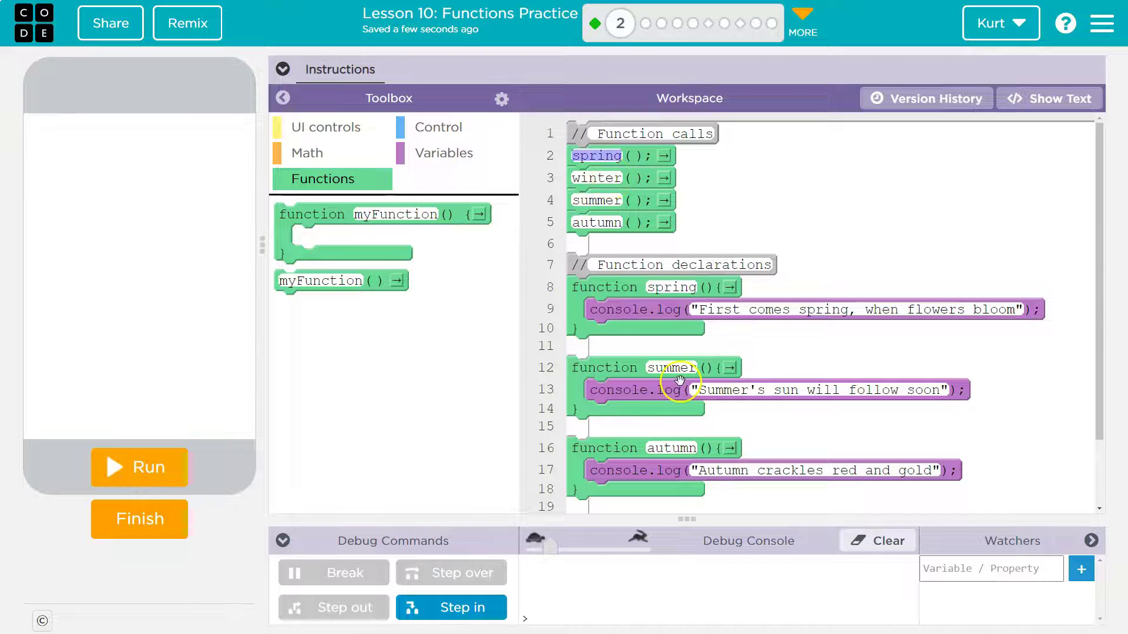
{"action": "left_click_drag", "start_coordinate": [617, 201], "coordinate": [637, 180]}
{"action": "left_click_drag", "start_coordinate": [631, 223], "coordinate": [635, 205]}
Run the reordered program and raise the Debug Console divider to enlarge the output
{"action": "left_click", "coordinate": [140, 467]}
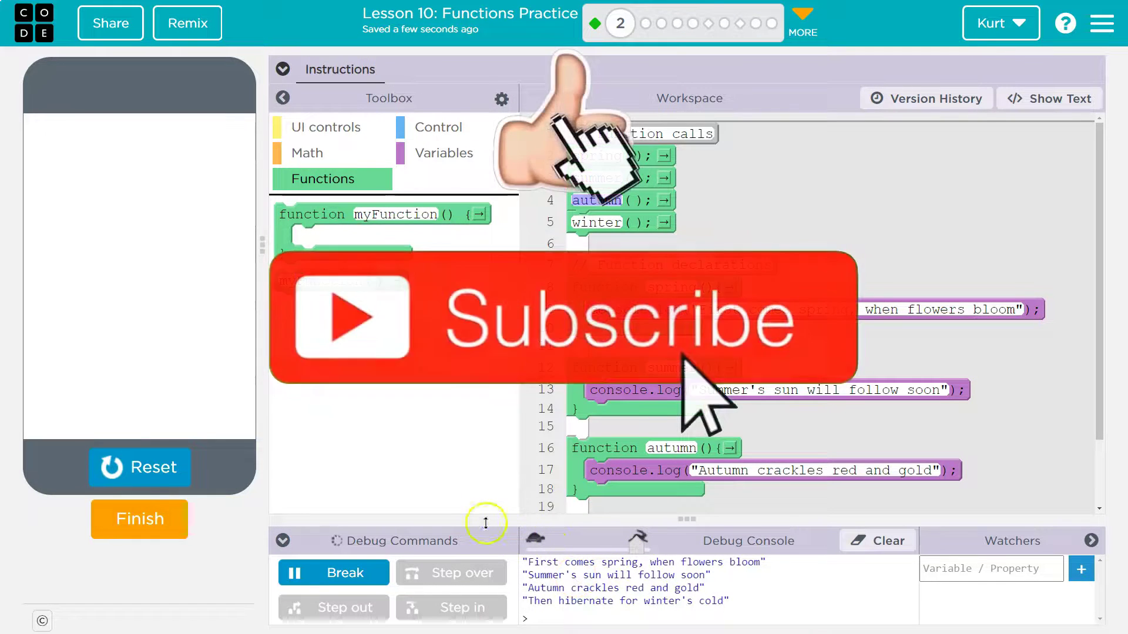
{"action": "left_click_drag", "start_coordinate": [484, 524], "coordinate": [470, 462]}
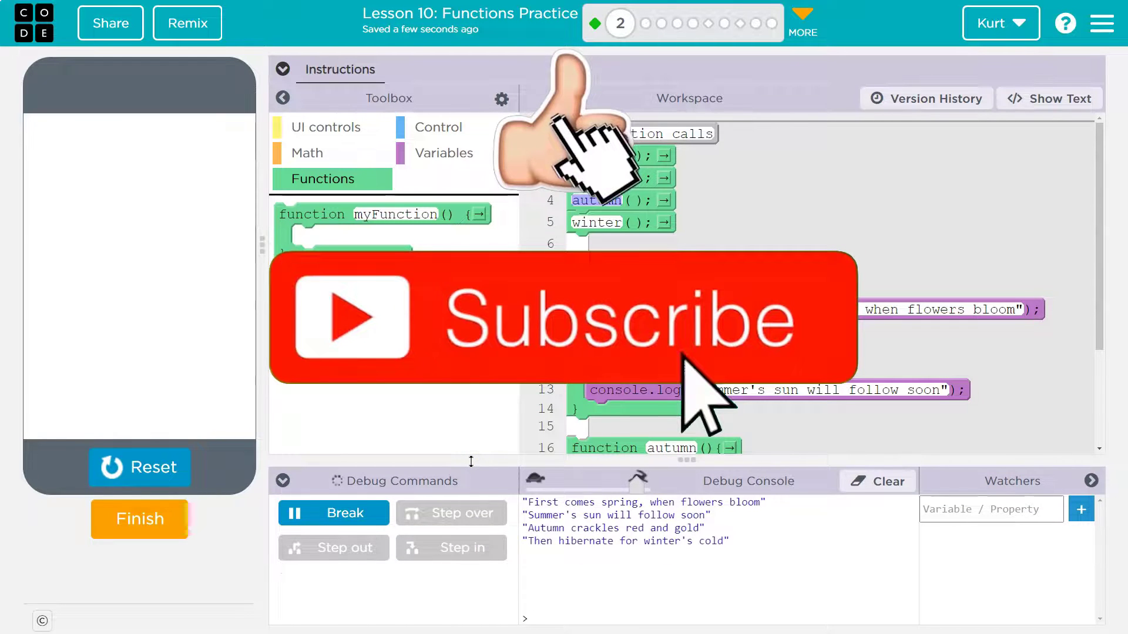